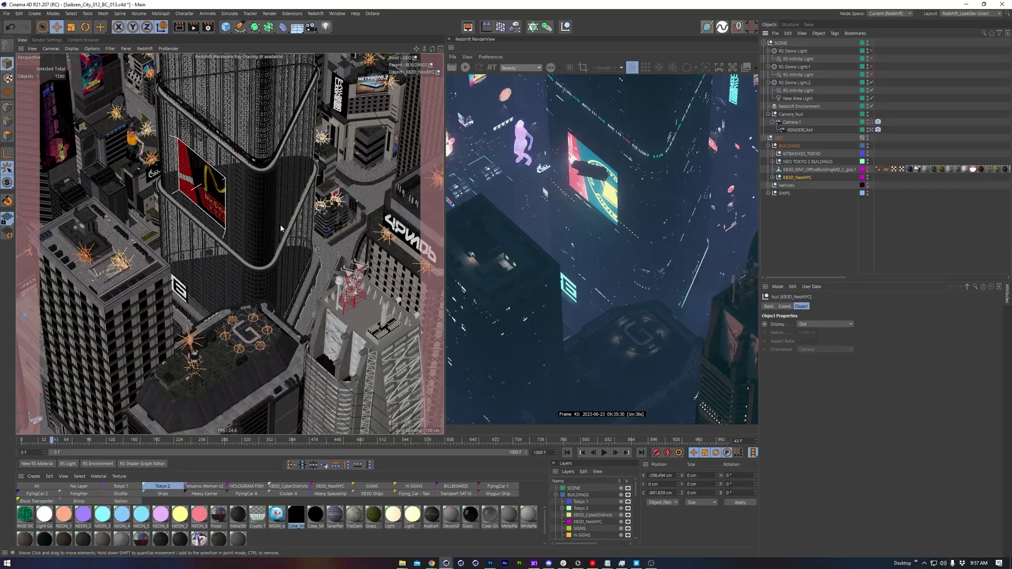
- Orbit around the cyberpunk city and refresh the interactive Redshift render of frame 43
alt+drag(251, 255, 278, 253)
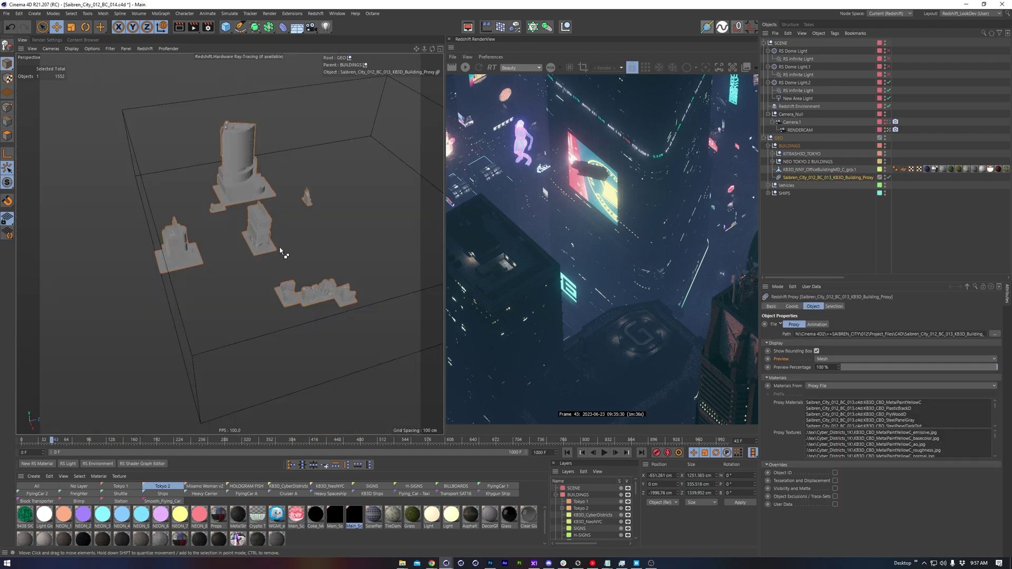
alt+drag(283, 251, 95, 232)
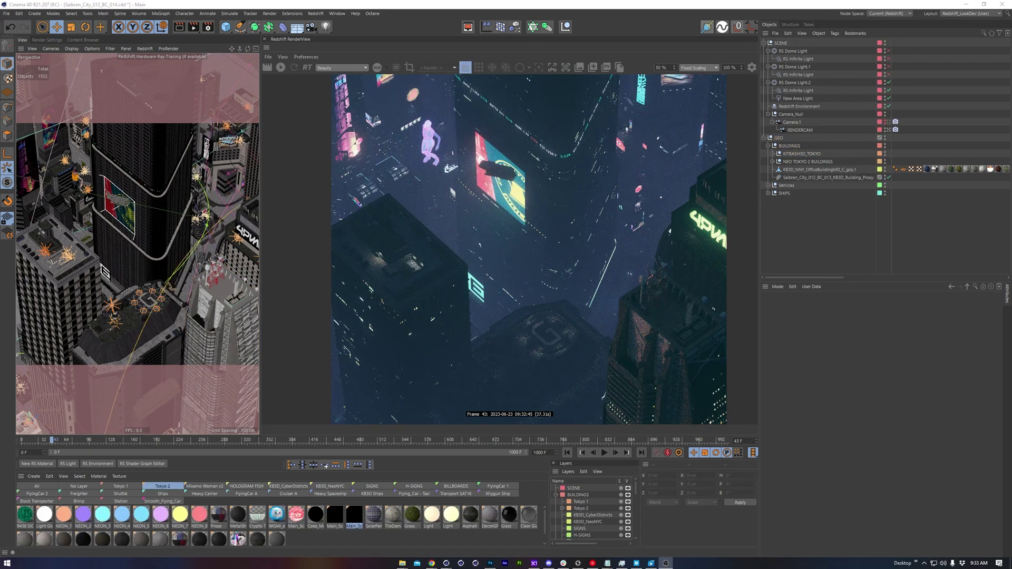
click(281, 67)
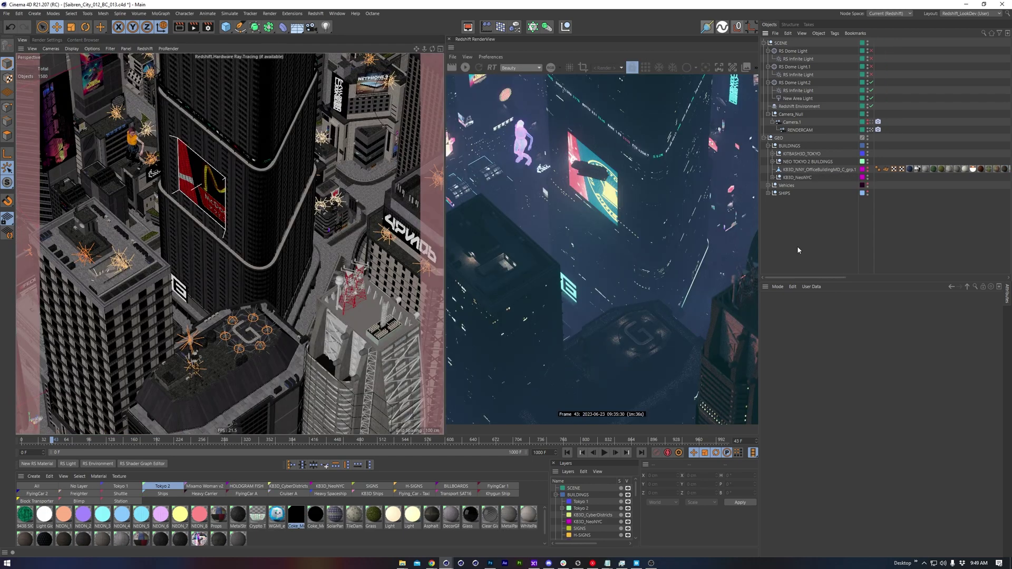
- Export the KB3D_NeoNYC building group as an RS Proxy, then orbit to inspect the proxy buildings
click(795, 177)
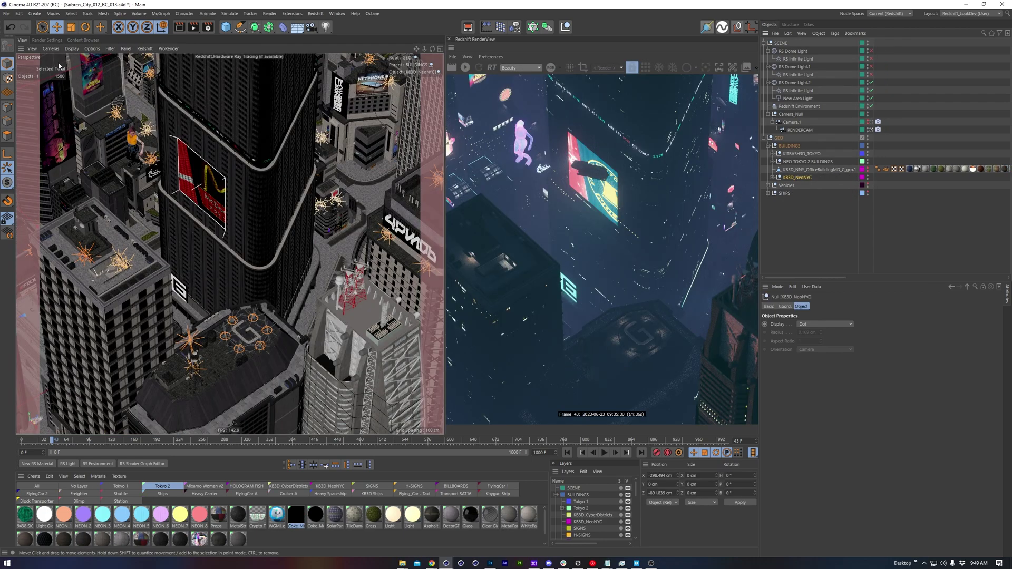
click(6, 13)
mouse_move(42, 171)
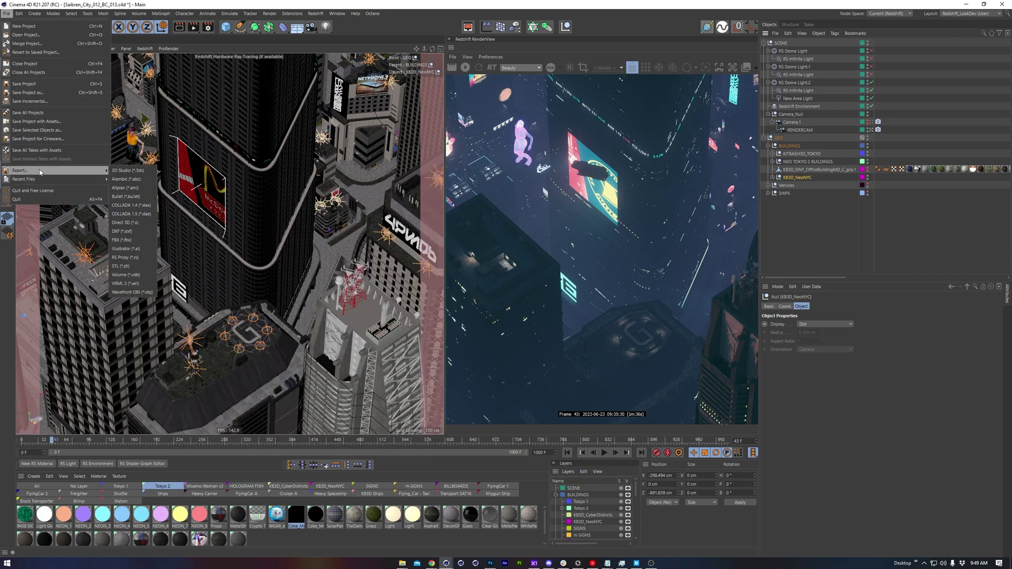
click(136, 257)
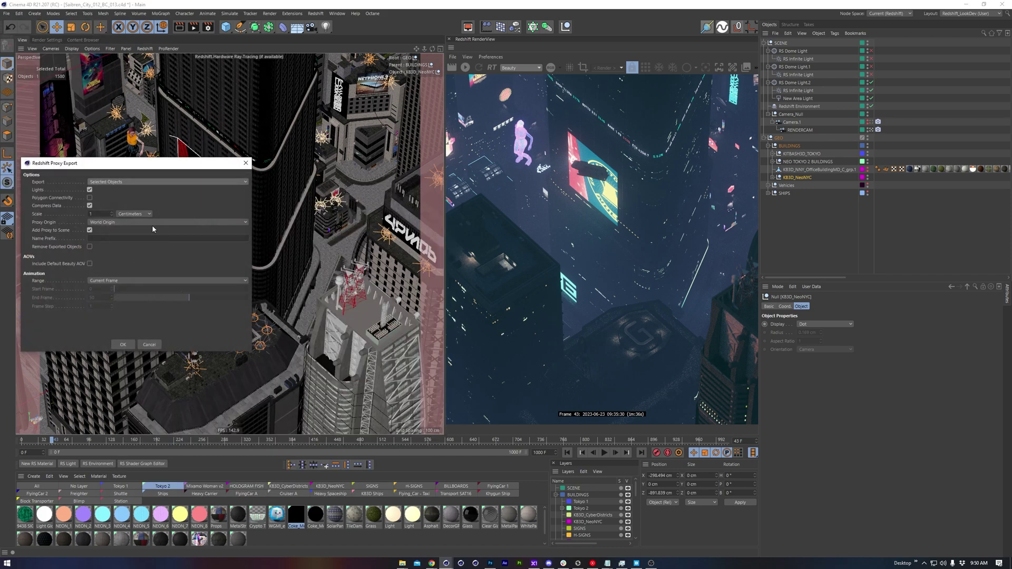
click(132, 170)
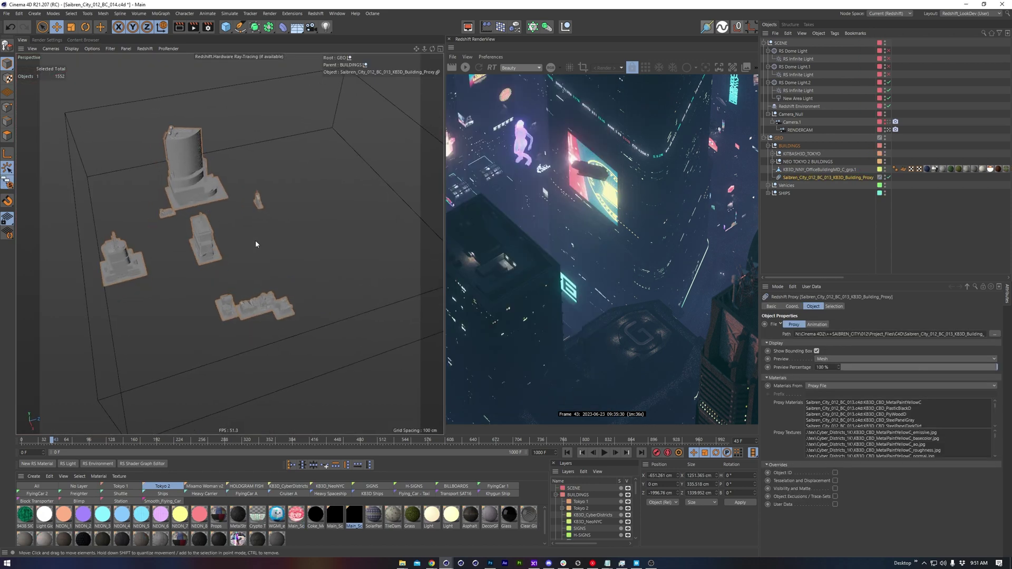
alt+drag(203, 241, 133, 227)
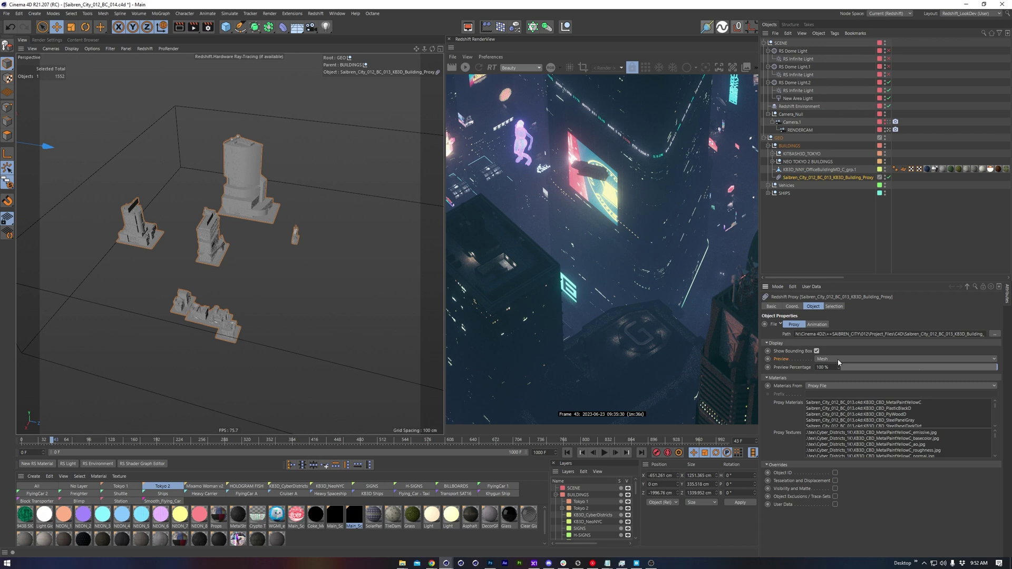
alt+drag(240, 262, 232, 191)
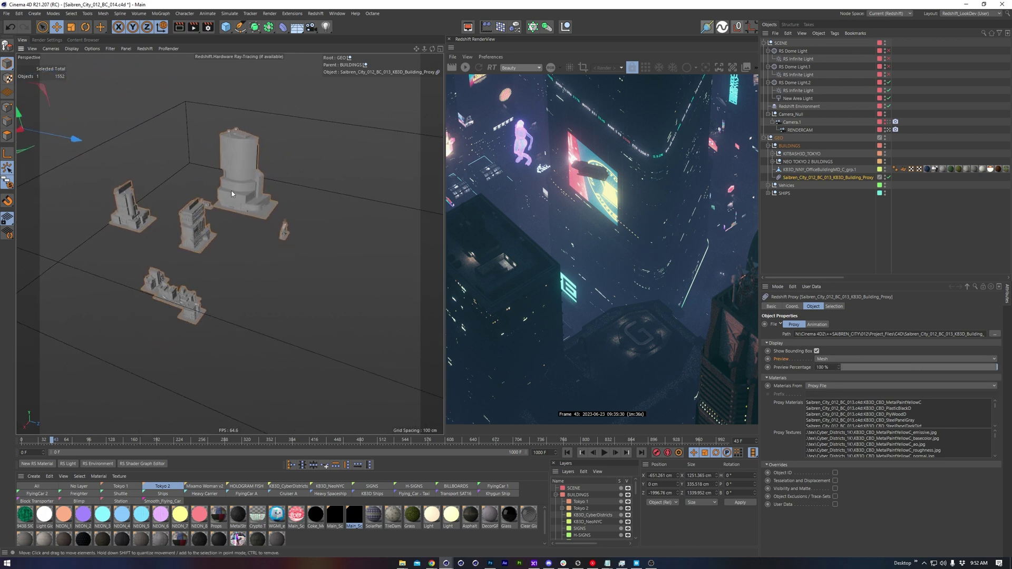
alt+drag(198, 257, 271, 265)
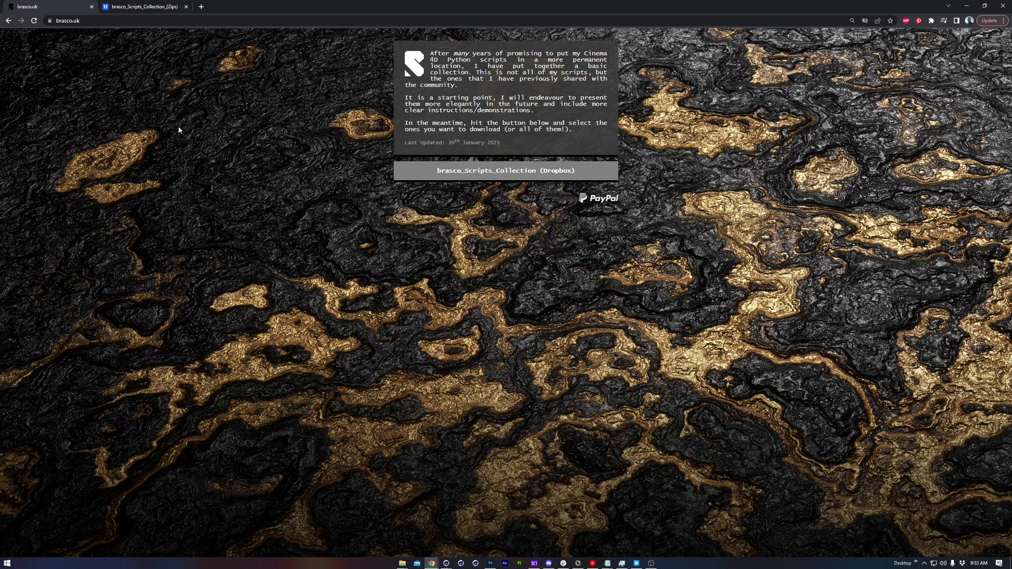
- Show the Dropbox scripts tab and highlight brasco_RS_Proxy_Exporter v0.1.01.zip in the file list
click(149, 7)
drag(340, 302, 459, 306)
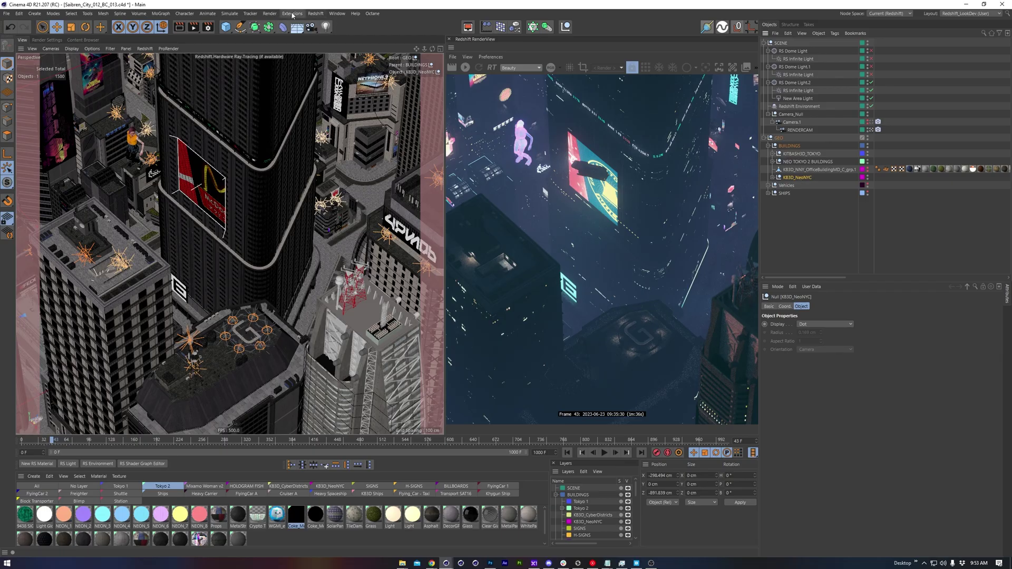
- Run the brasco_RS_Proxy_Exporter user script on KB3D_NeoNYC, then check its building list
click(292, 15)
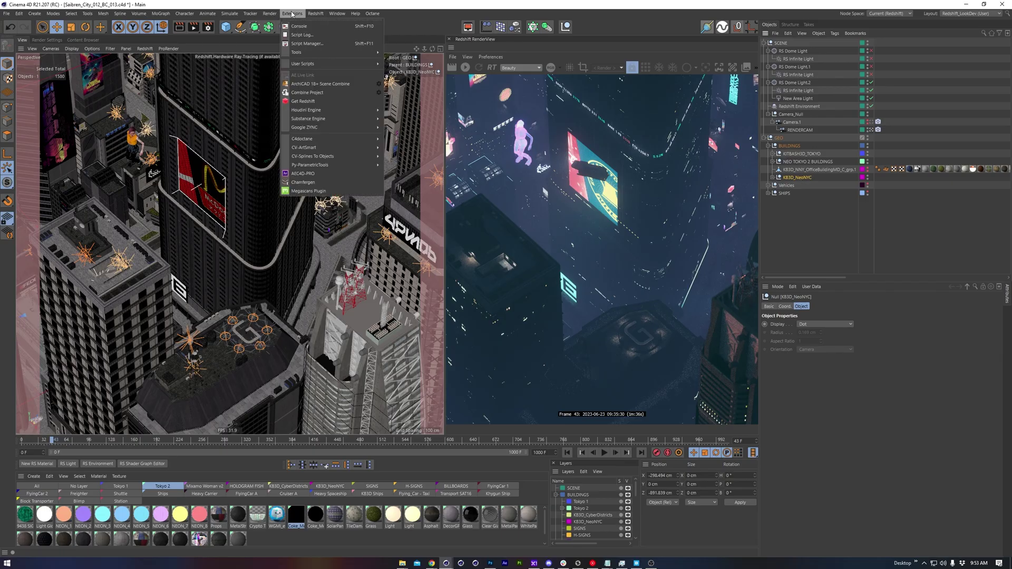
mouse_move(327, 63)
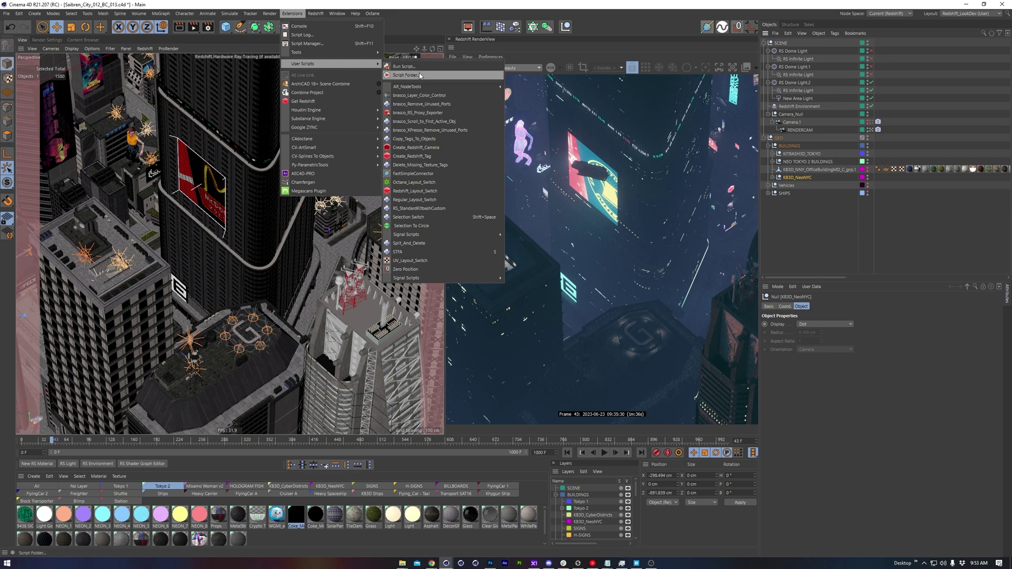
click(421, 112)
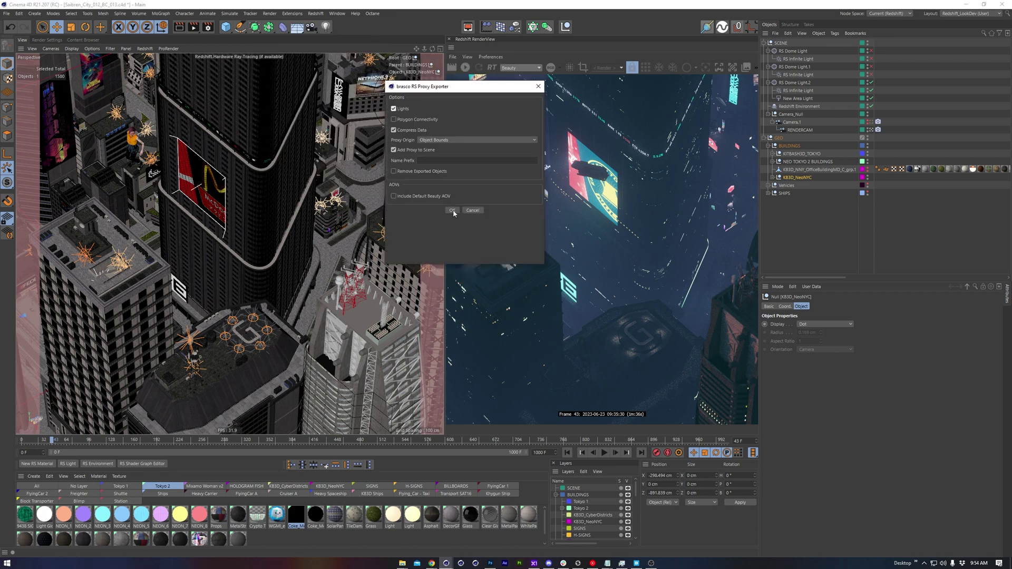
click(452, 210)
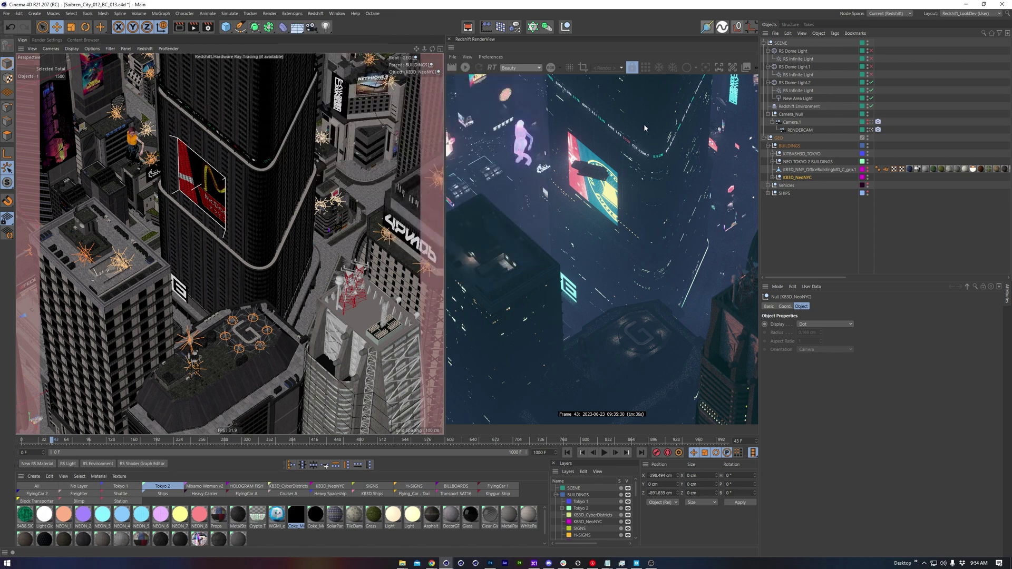
click(772, 179)
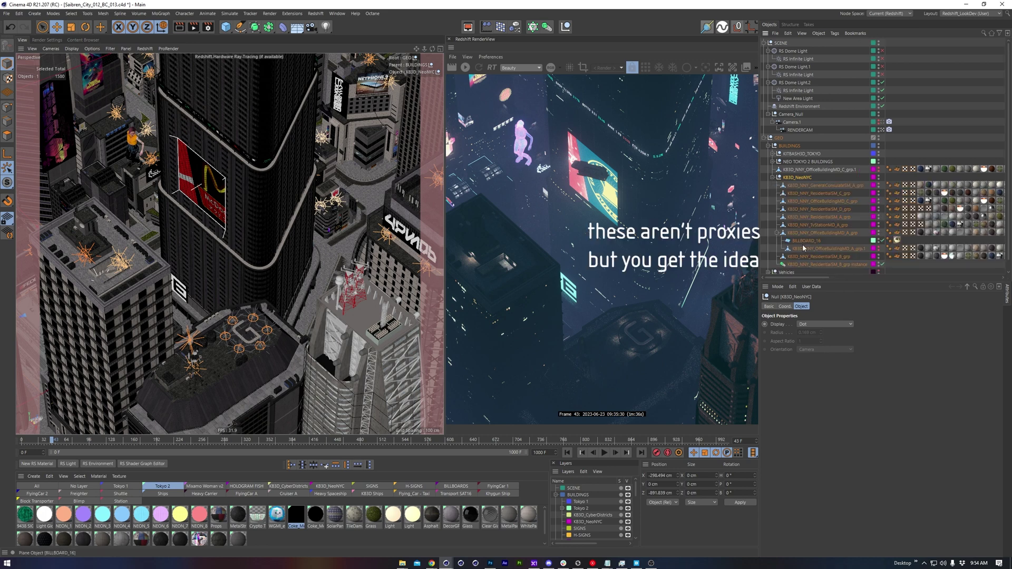
click(771, 178)
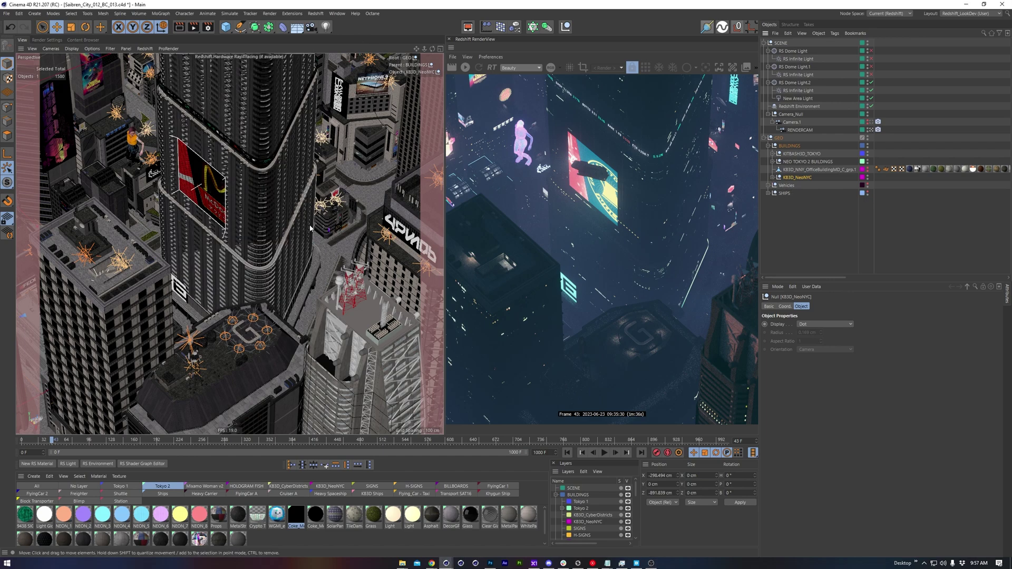
- Orbit the city view, then switch to the Saibren_City_012_BC_014 project
middle_click(283, 227)
middle_click(327, 199)
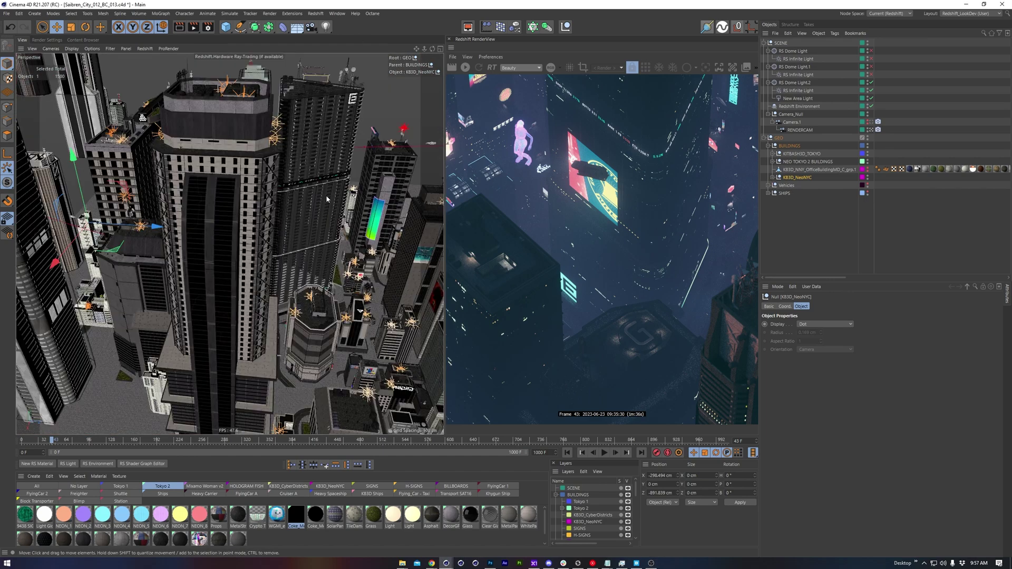
alt+drag(326, 195, 304, 210)
key(v)
click(279, 254)
- Switch to Saibren_City_012_BC_013, orbit over the city, then flip to the other open project
key(v)
mouse_move(305, 229)
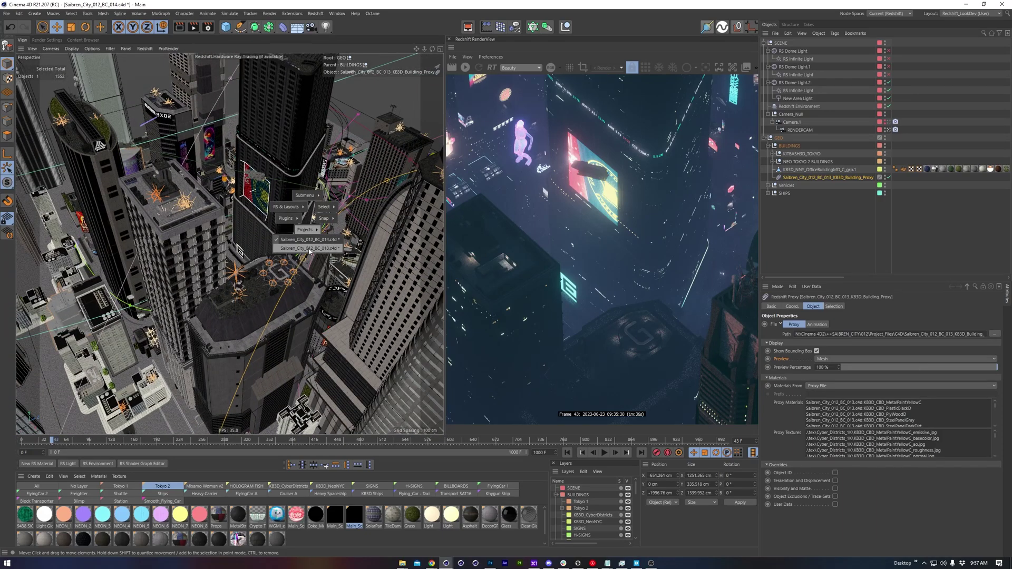
click(308, 249)
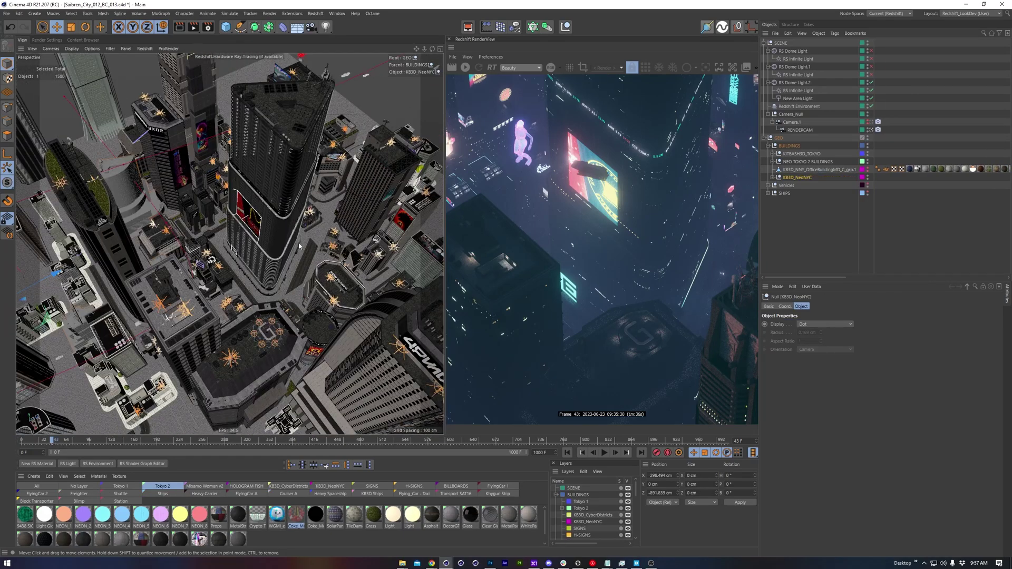
alt+drag(249, 256, 264, 230)
key(v)
click(264, 258)
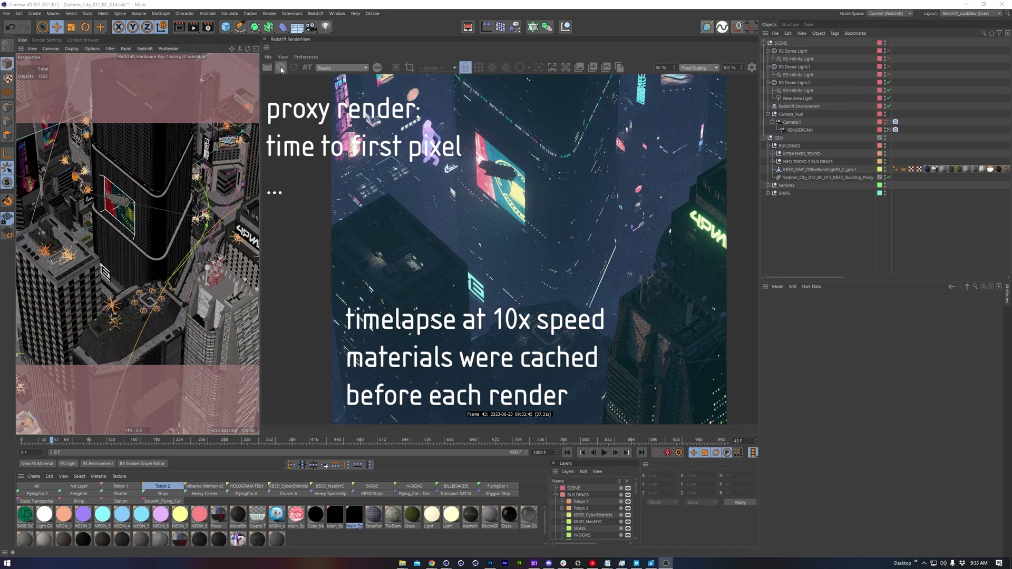
- Start the Redshift render comparing the original consulate building with its proxy
click(281, 69)
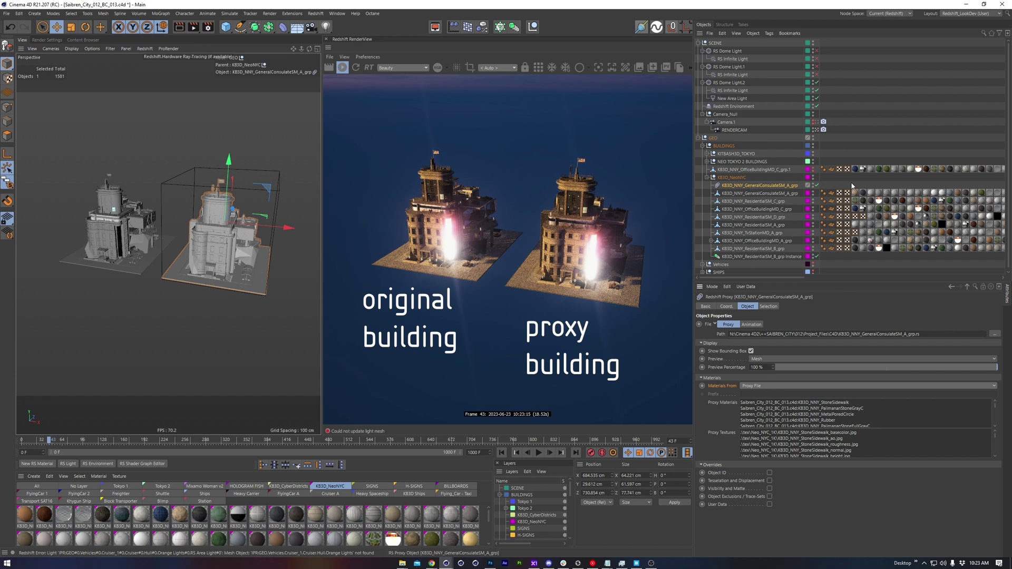
- Set the consulate proxy's Materials From to Scene (Match by name and prefix)
click(741, 196)
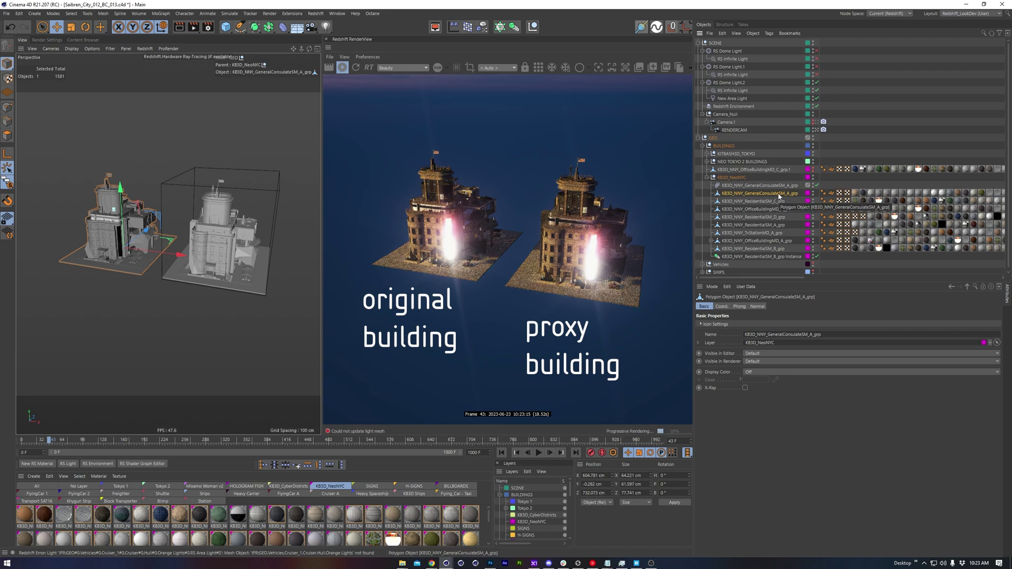
click(762, 185)
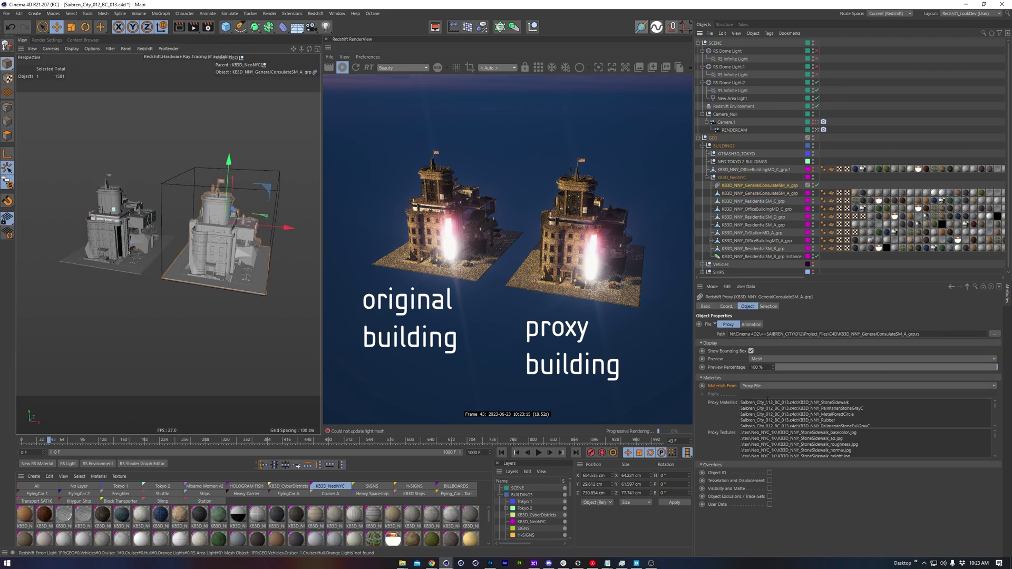
click(762, 387)
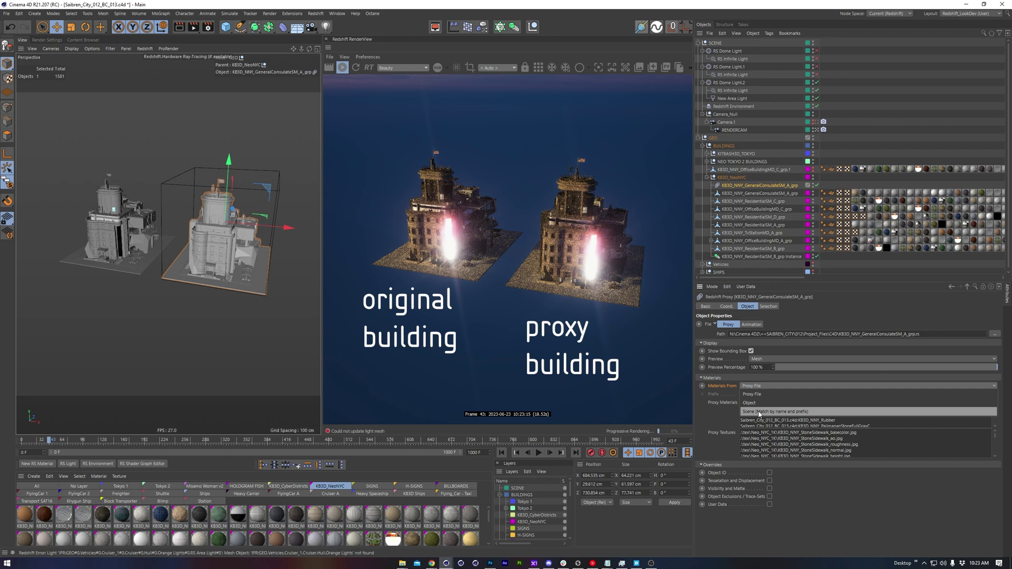
click(759, 411)
- Copy all of the original building's material tags onto the proxy object
click(855, 195)
drag(779, 278, 706, 279)
key(ctrl+a)
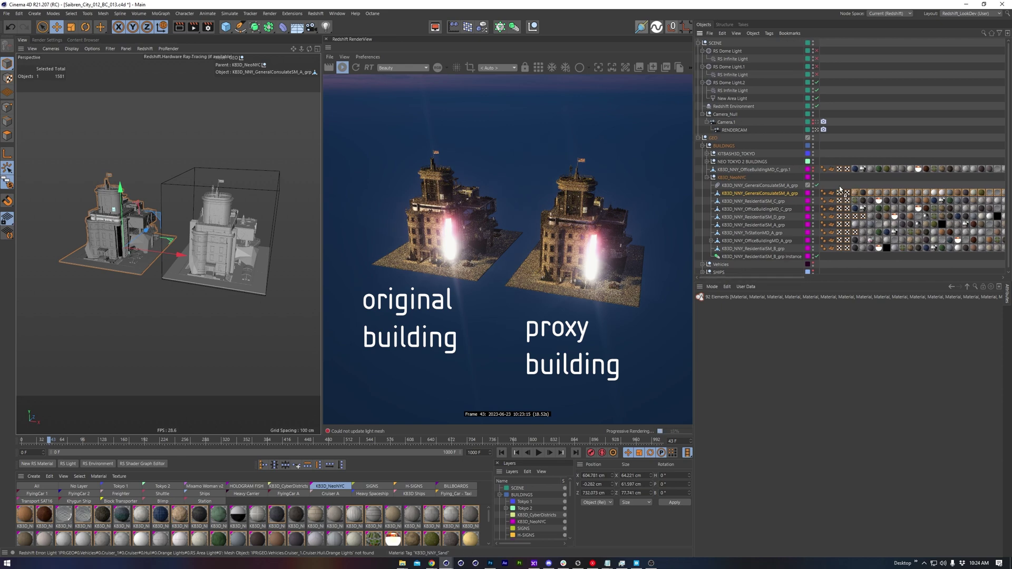
ctrl+drag(840, 190, 838, 185)
click(769, 186)
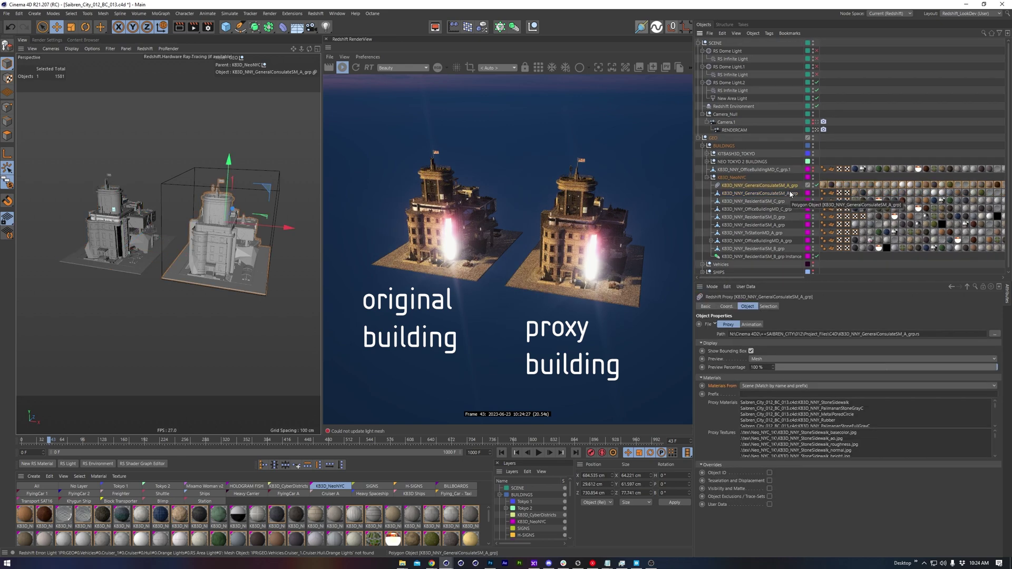
click(53, 477)
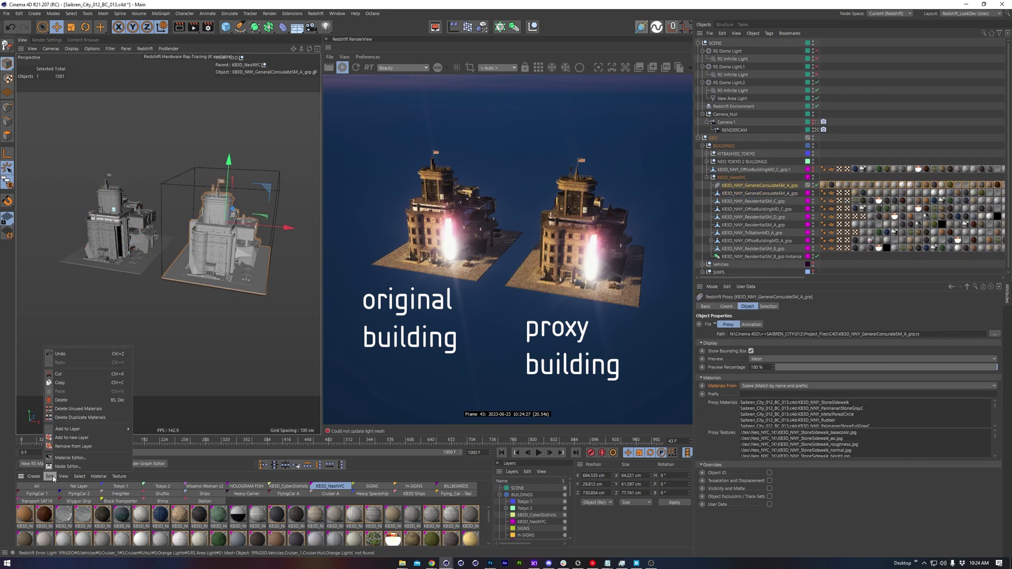
- Delete unused materials and set the KB3D_NNY_Atlasa emission weight to 1
click(74, 409)
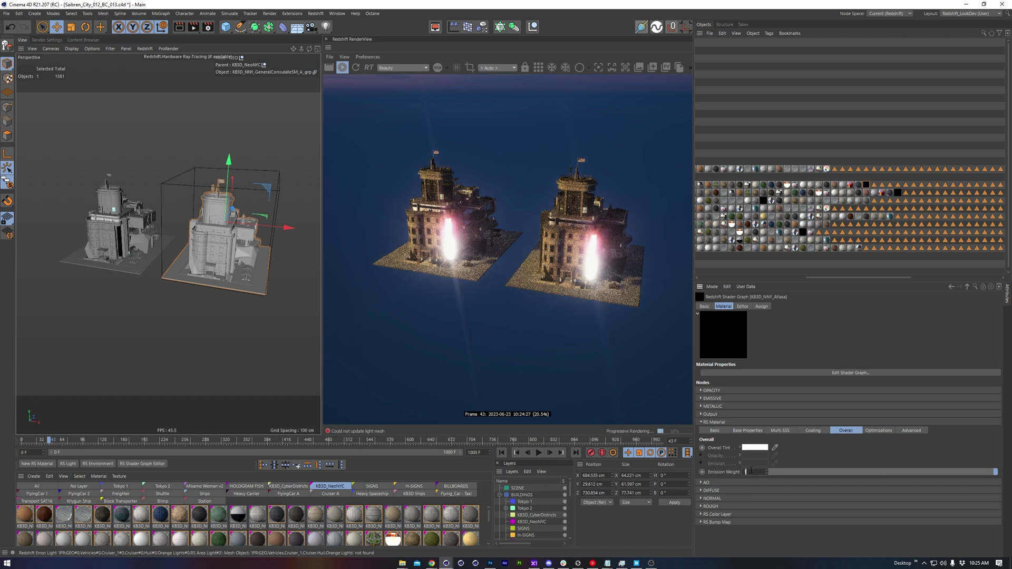
double_click(752, 473)
text(1)
key(Return)
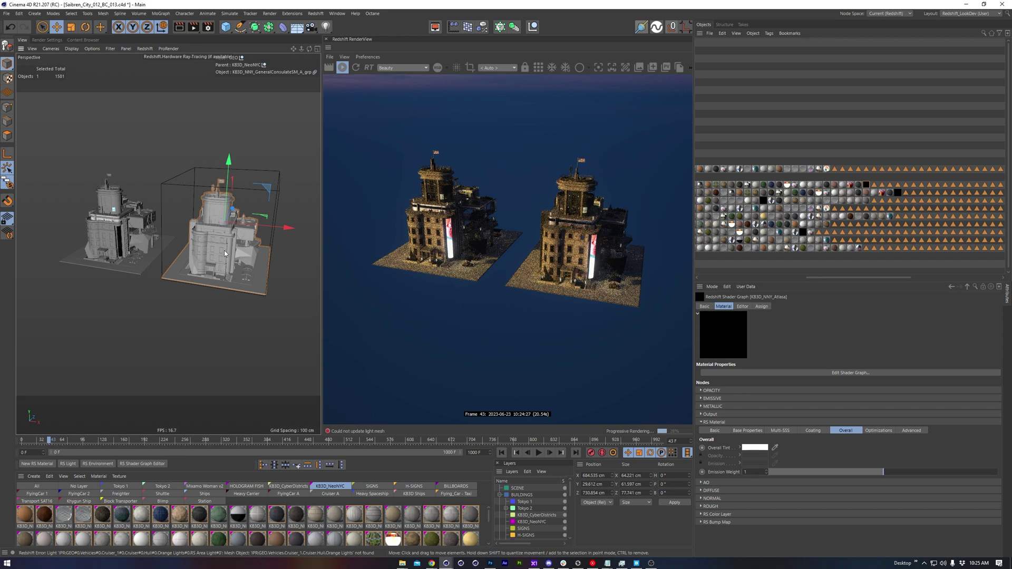
- Orbit around the two buildings and open KB3D_NNY_Atlasa's Redshift shader graph
alt+drag(222, 264, 184, 251)
alt+drag(168, 258, 207, 253)
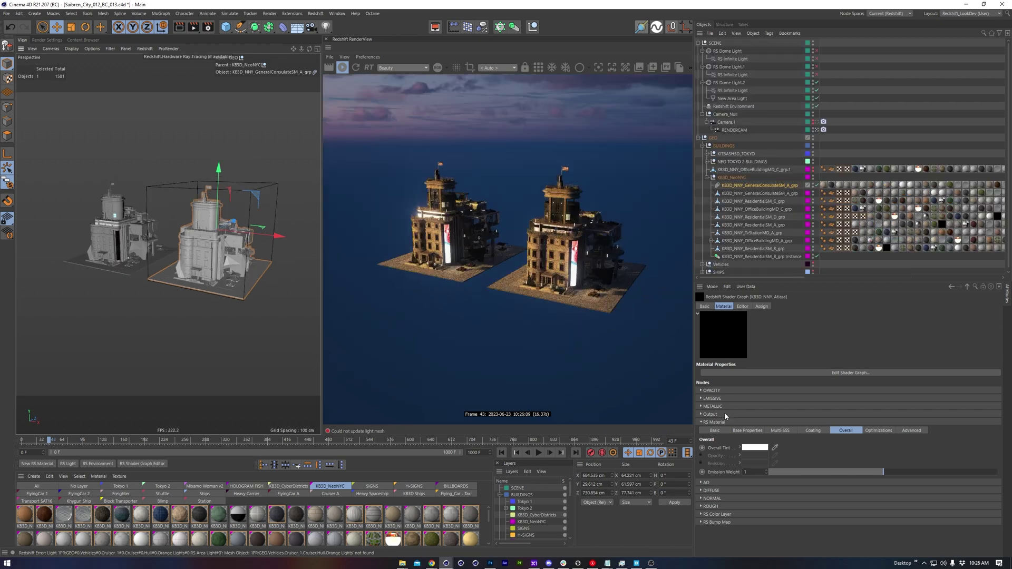
click(739, 373)
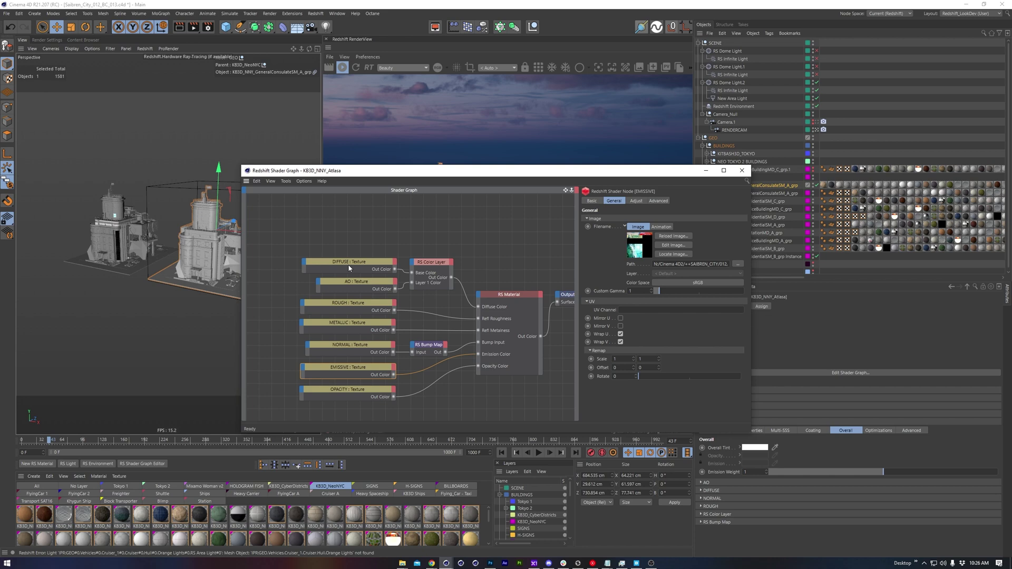
- Replace the EMISSIVE texture's folder path with ./ to get ./KB3D_NNY_Atlasa_emissive.jpg
drag(405, 175, 289, 141)
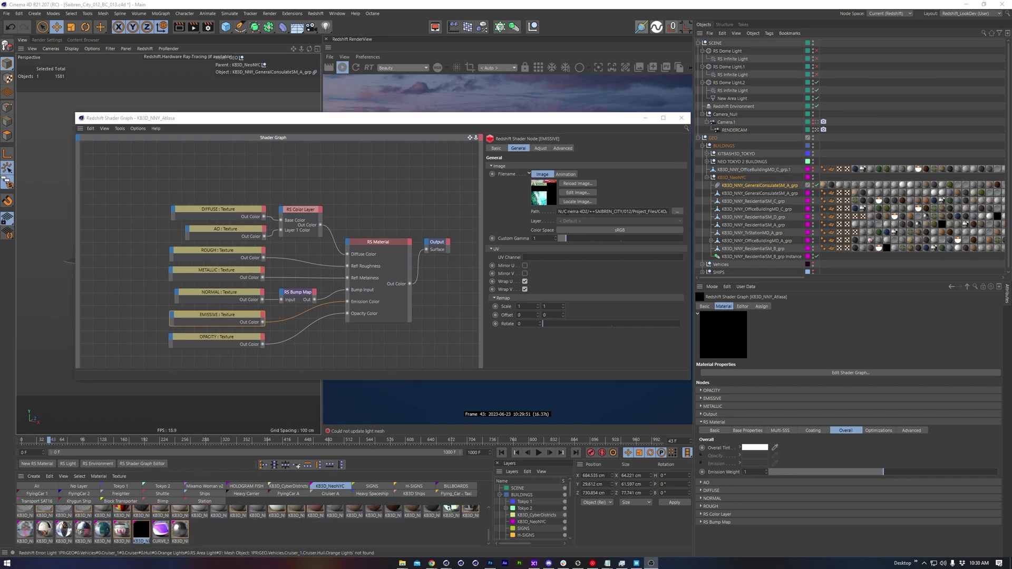
drag(557, 211, 667, 212)
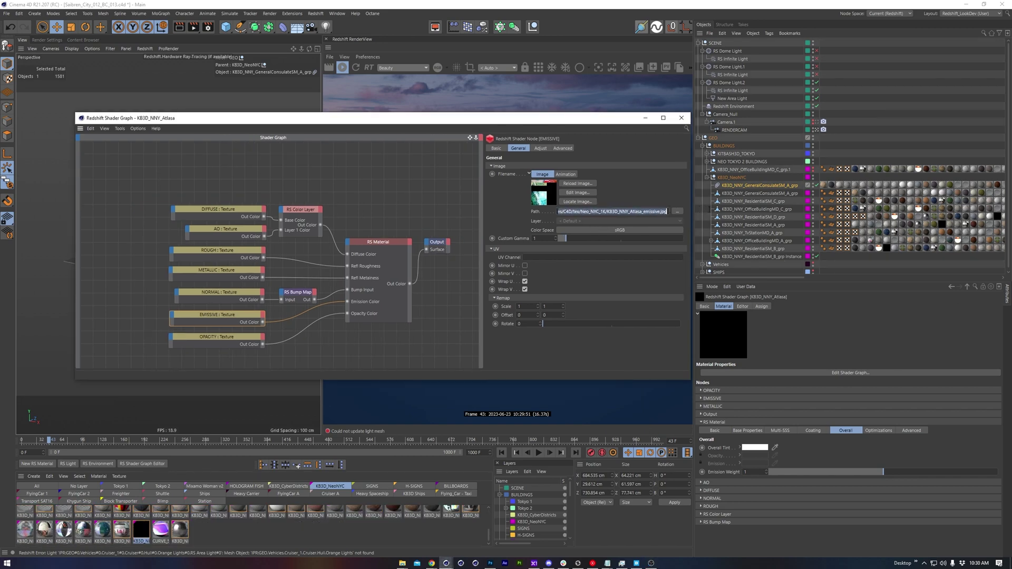
click(620, 192)
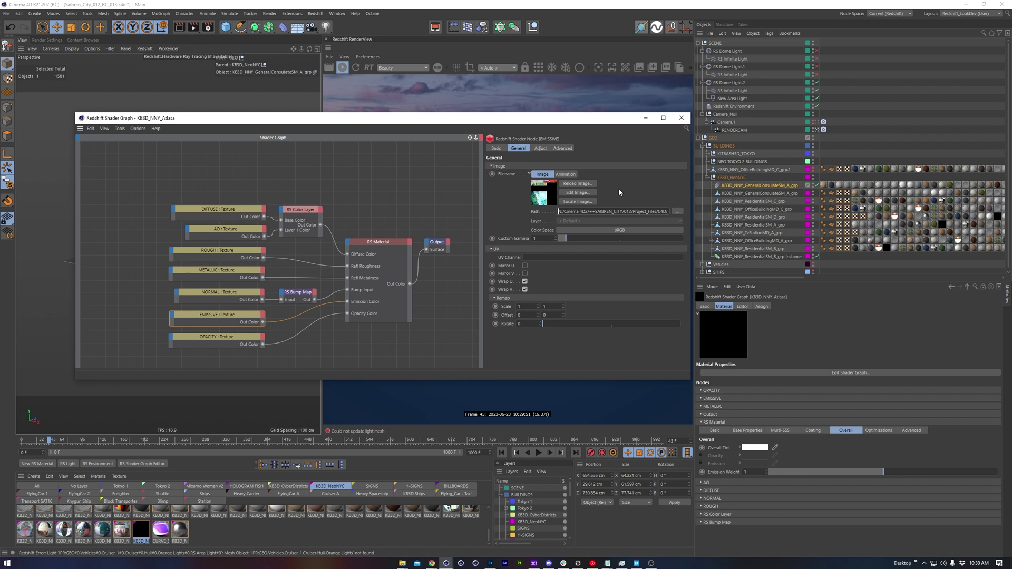
drag(559, 212, 607, 219)
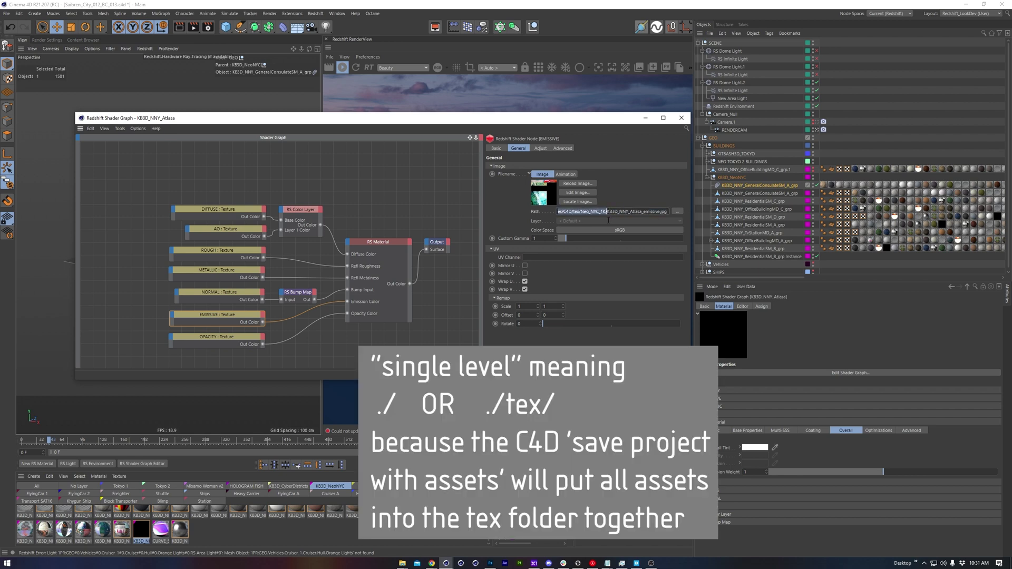
text(./)
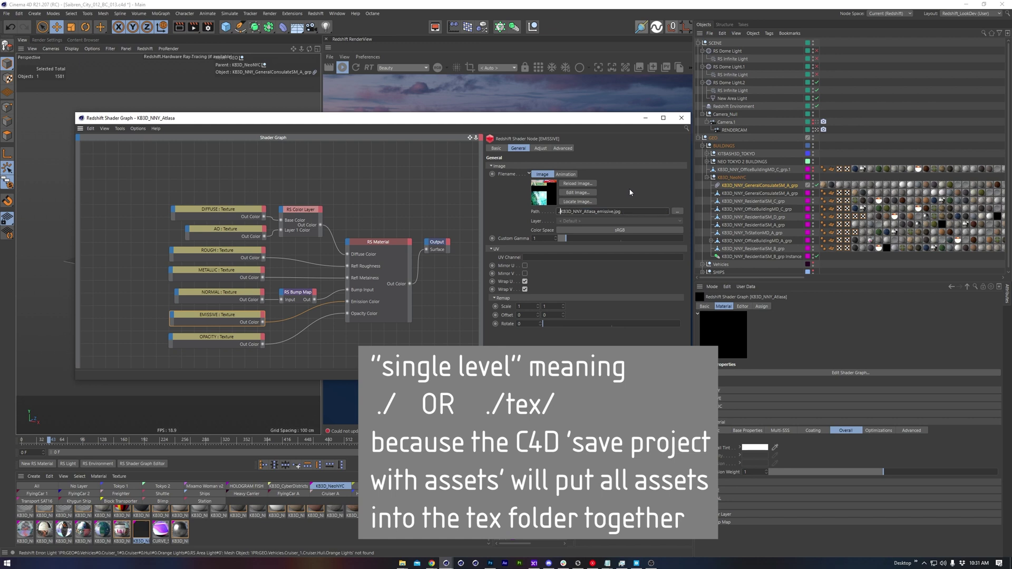